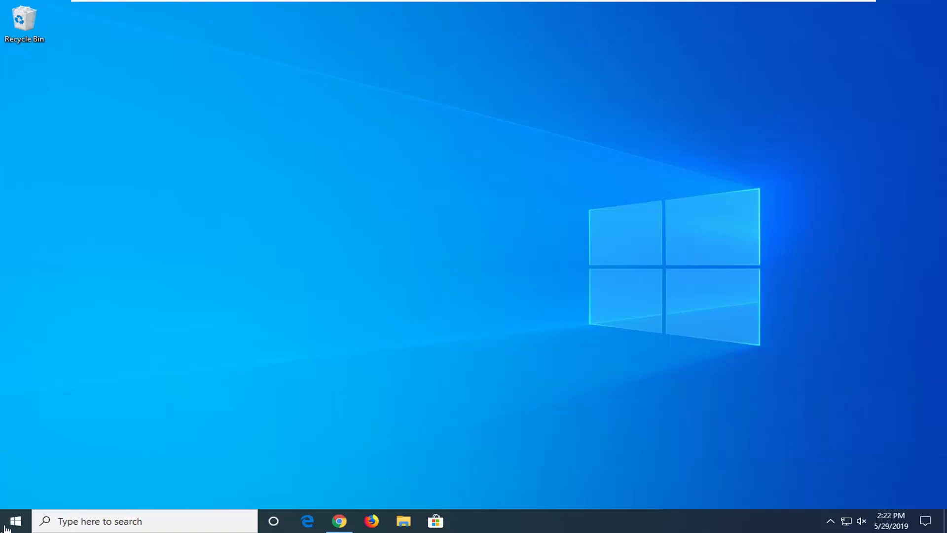
- Launch Registry Editor as administrator by searching regedit in Start and approving the UAC prompt
{"action": "left_click", "coordinate": [7, 525]}
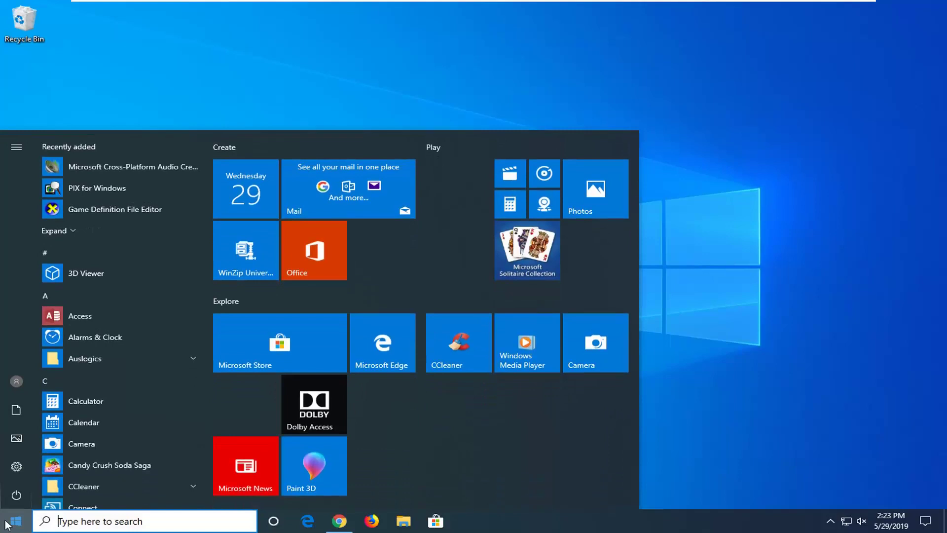
{"action": "type", "text": "regedit"}
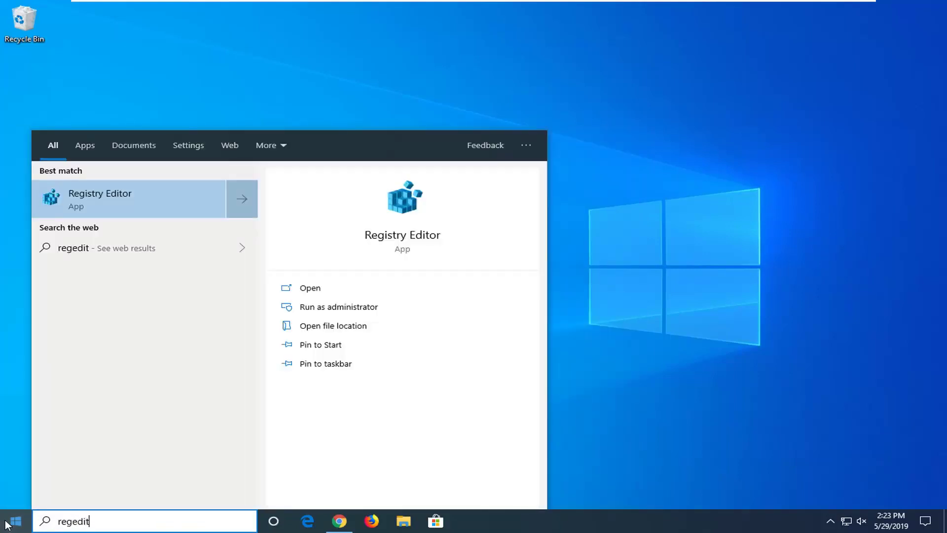
{"action": "right_click", "coordinate": [127, 198]}
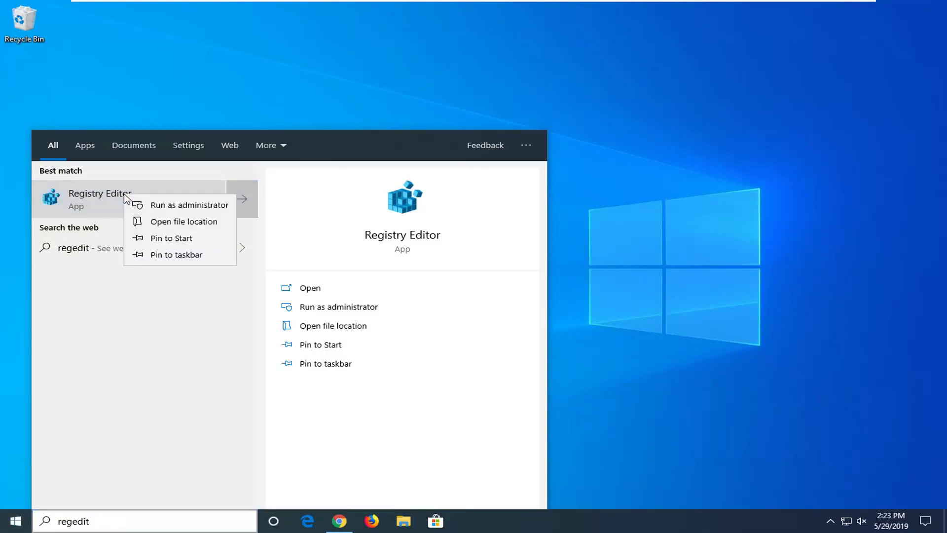
{"action": "left_click", "coordinate": [180, 206]}
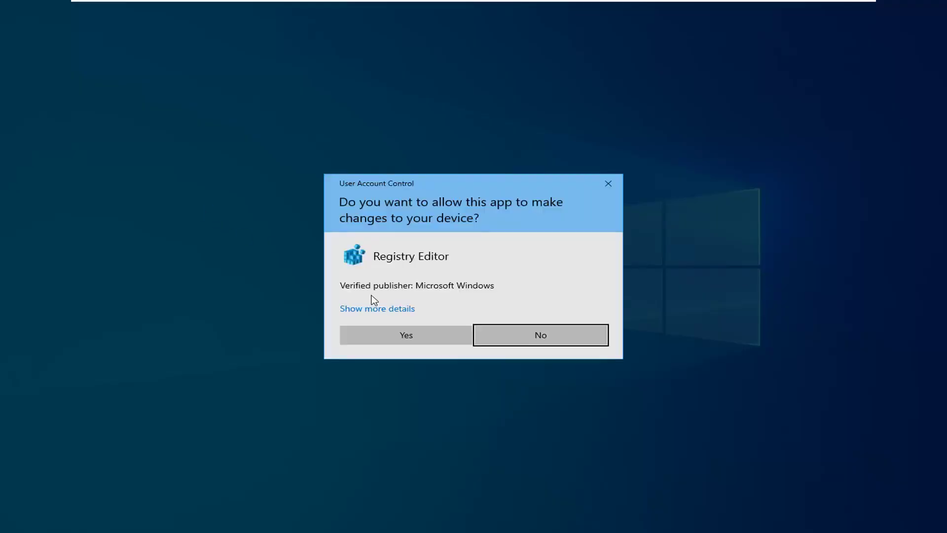
{"action": "left_click", "coordinate": [404, 341]}
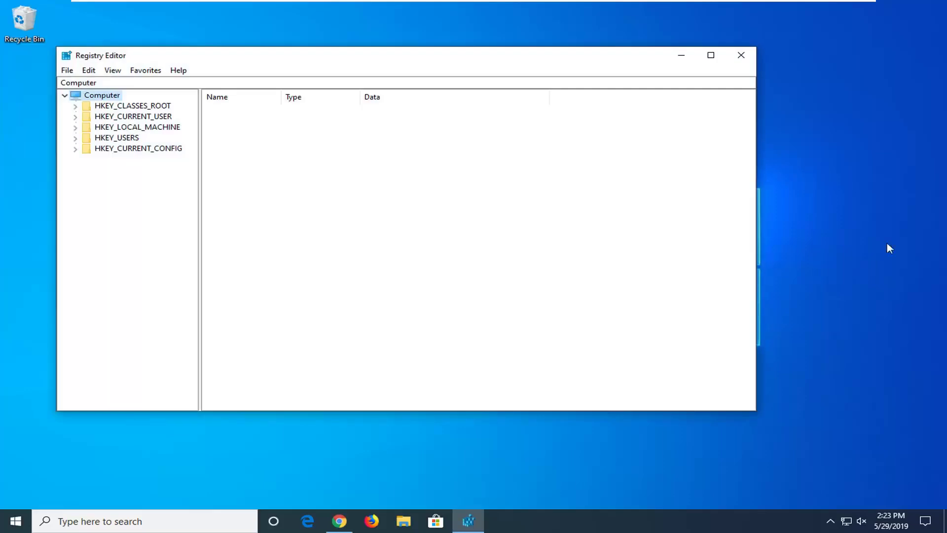
{"action": "left_click_drag", "start_coordinate": [379, 48], "coordinate": [446, 65]}
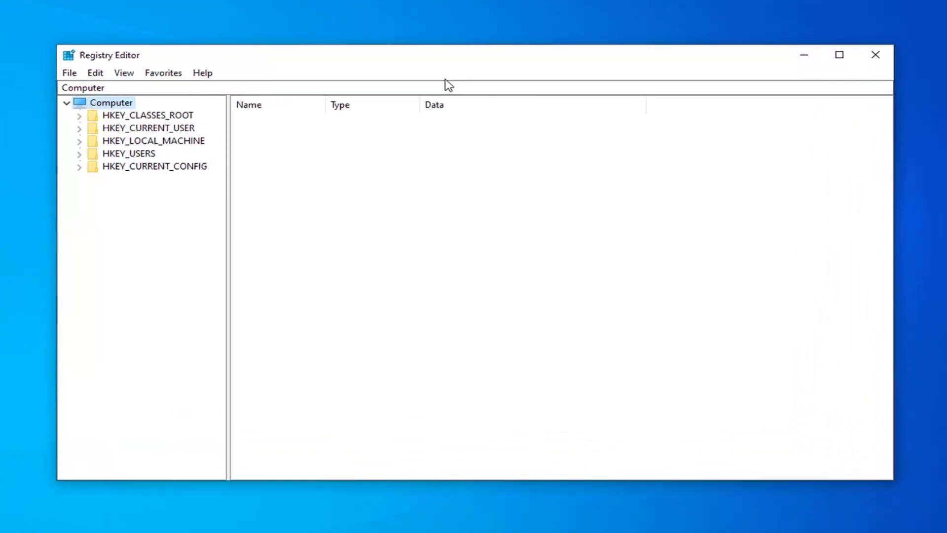
{"action": "left_click", "coordinate": [70, 74]}
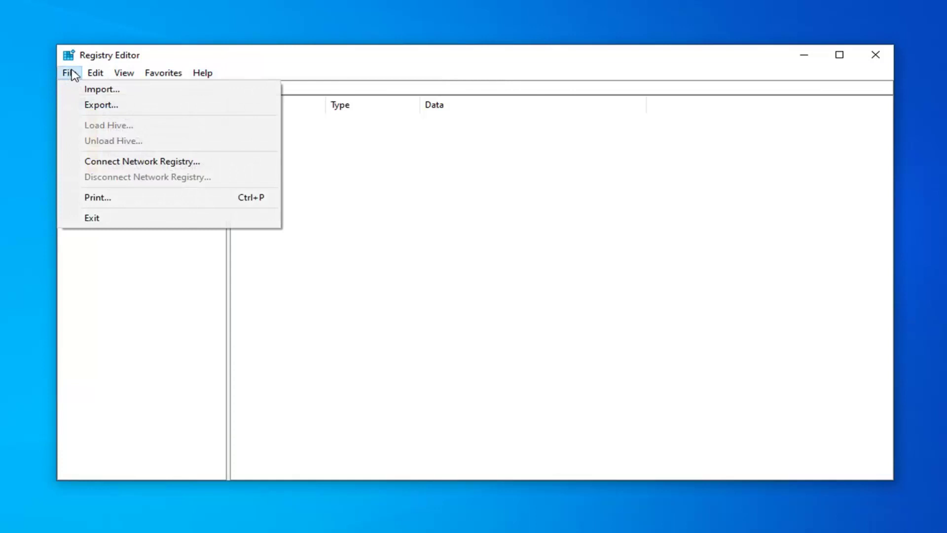
{"action": "left_click", "coordinate": [101, 106]}
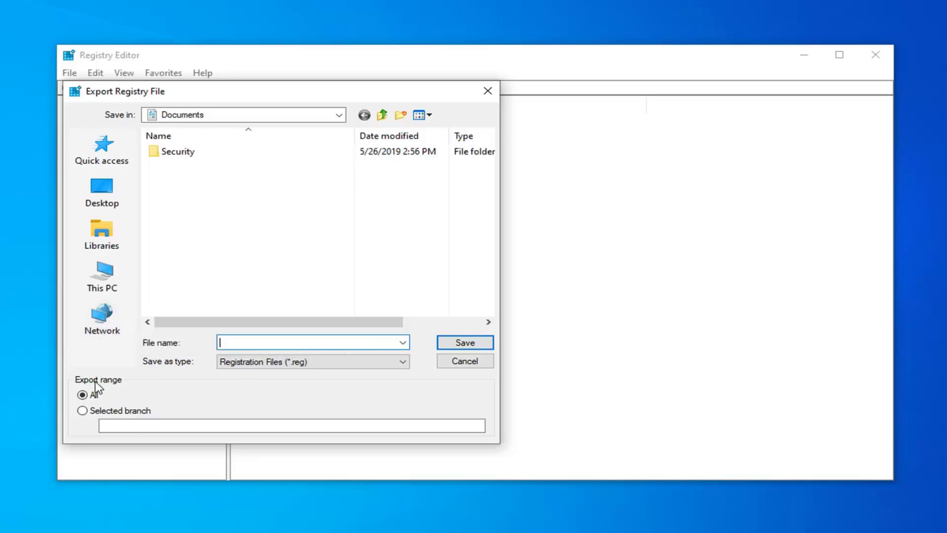
{"action": "left_click", "coordinate": [466, 362]}
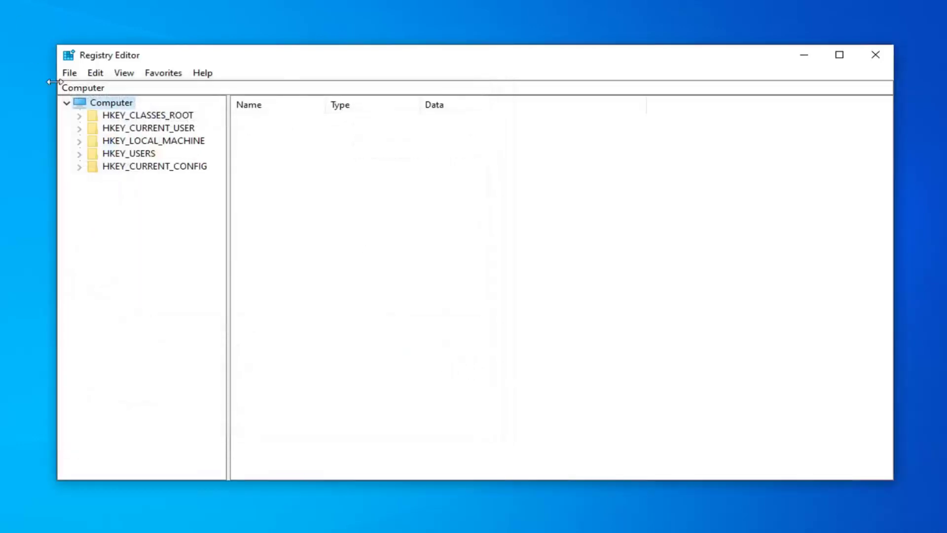
{"action": "left_click", "coordinate": [70, 74]}
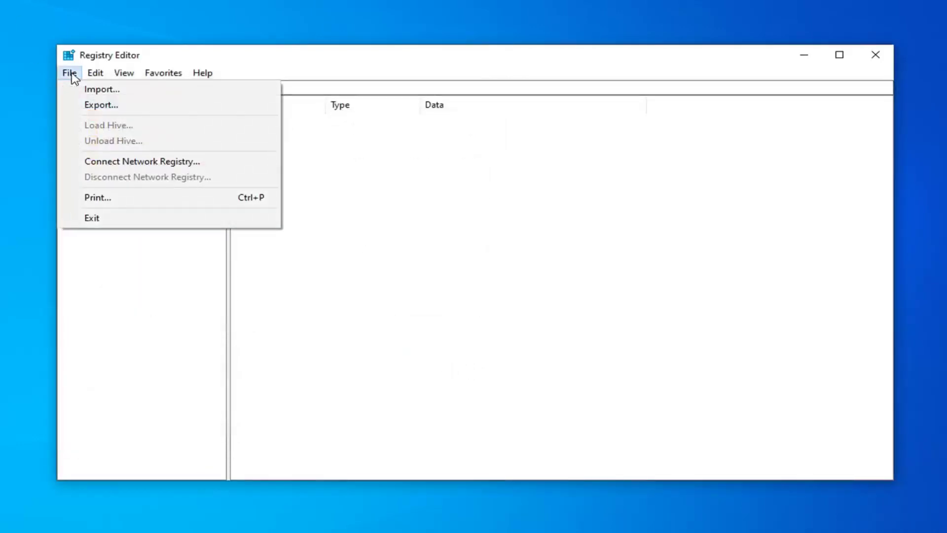
{"action": "left_click", "coordinate": [95, 88]}
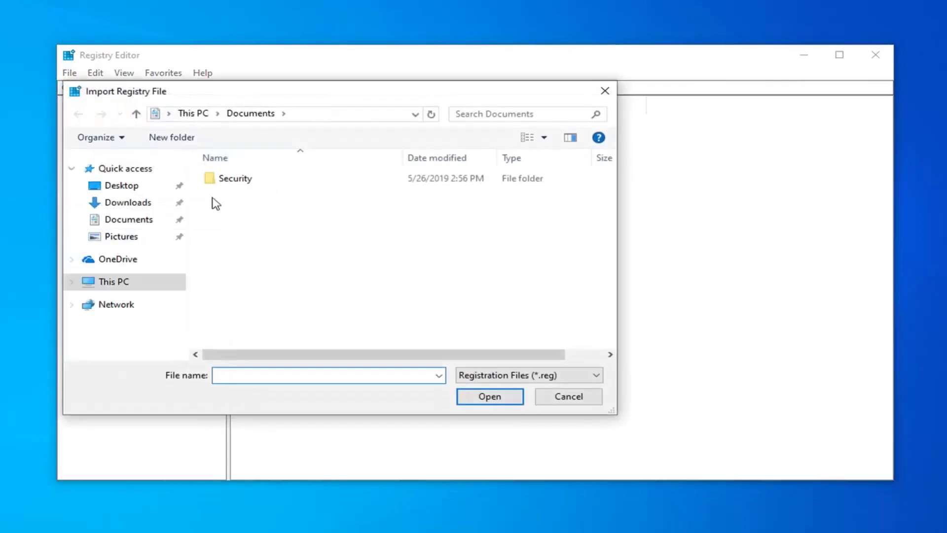
{"action": "left_click", "coordinate": [117, 187]}
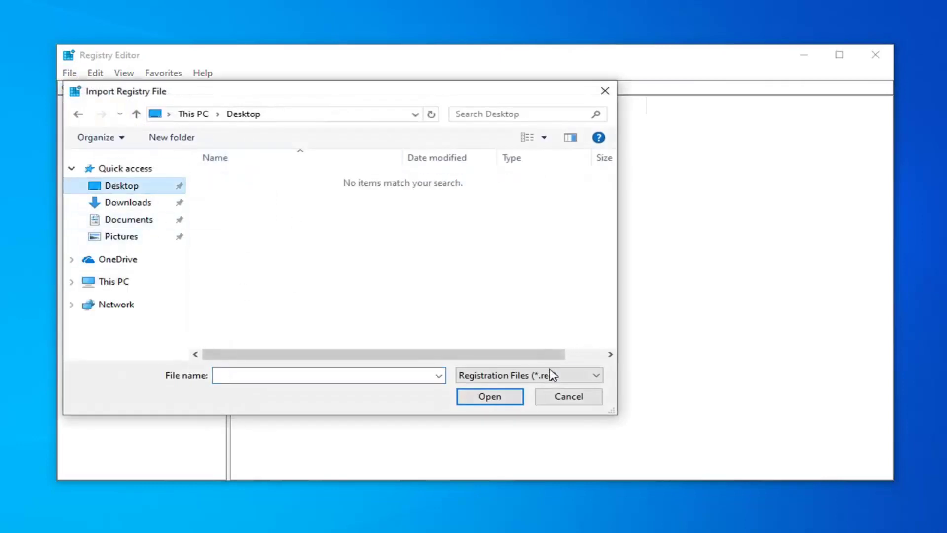
{"action": "left_click", "coordinate": [568, 398]}
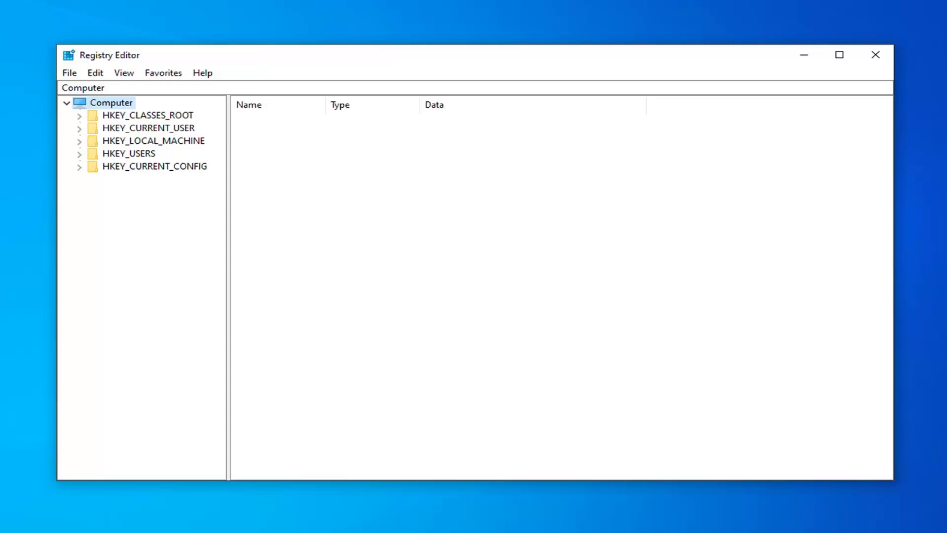
- Expand HKEY_CURRENT_USER > SOFTWARE > Microsoft and widen the key tree pane
{"action": "left_click", "coordinate": [163, 129]}
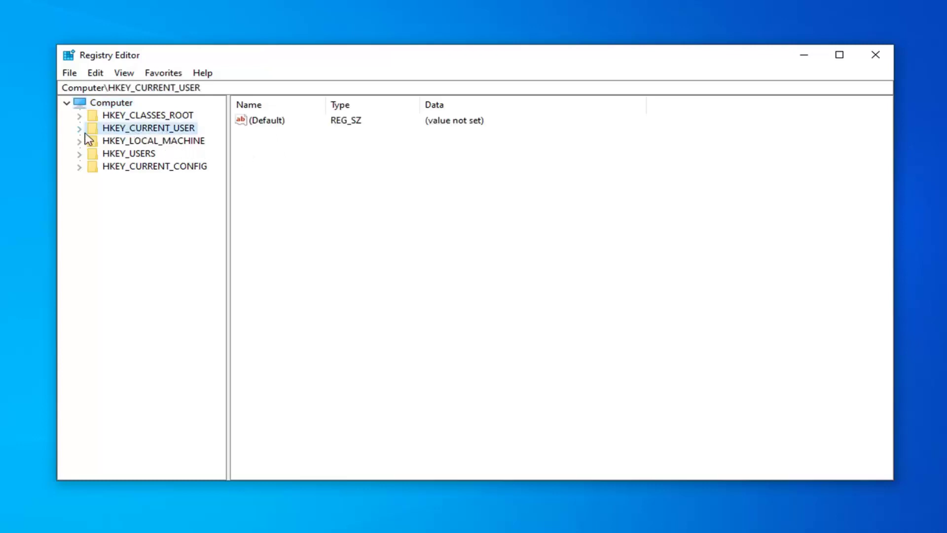
{"action": "double_click", "coordinate": [116, 129]}
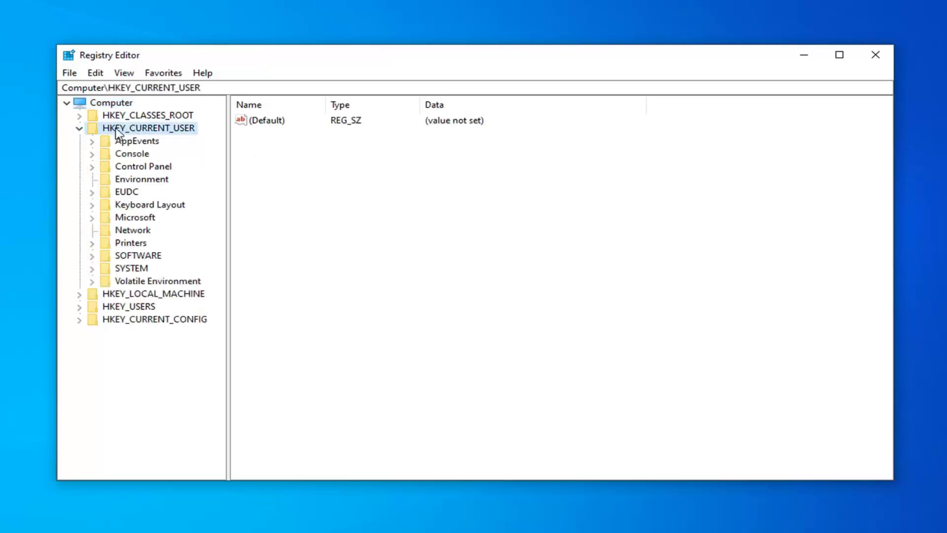
{"action": "left_click", "coordinate": [92, 256]}
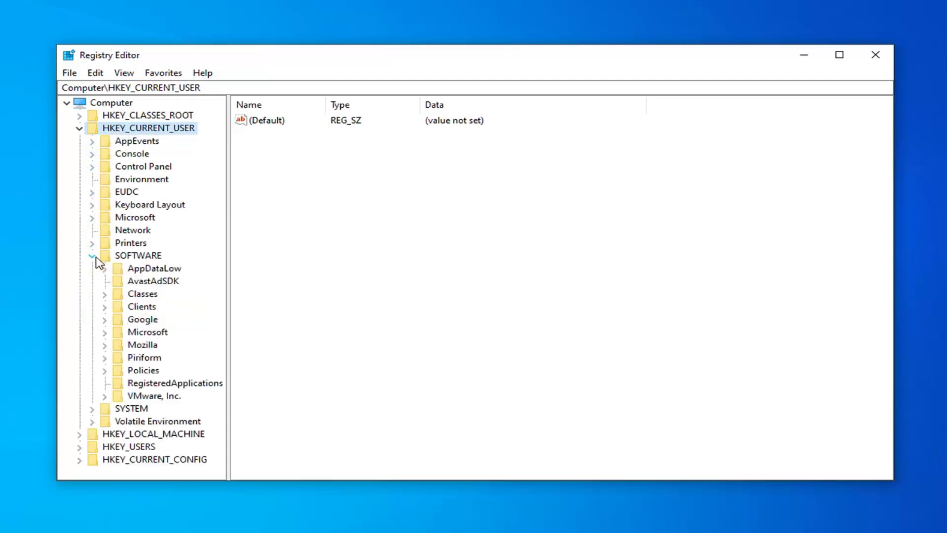
{"action": "left_click", "coordinate": [105, 332]}
{"action": "left_click_drag", "start_coordinate": [229, 313], "coordinate": [319, 313]}
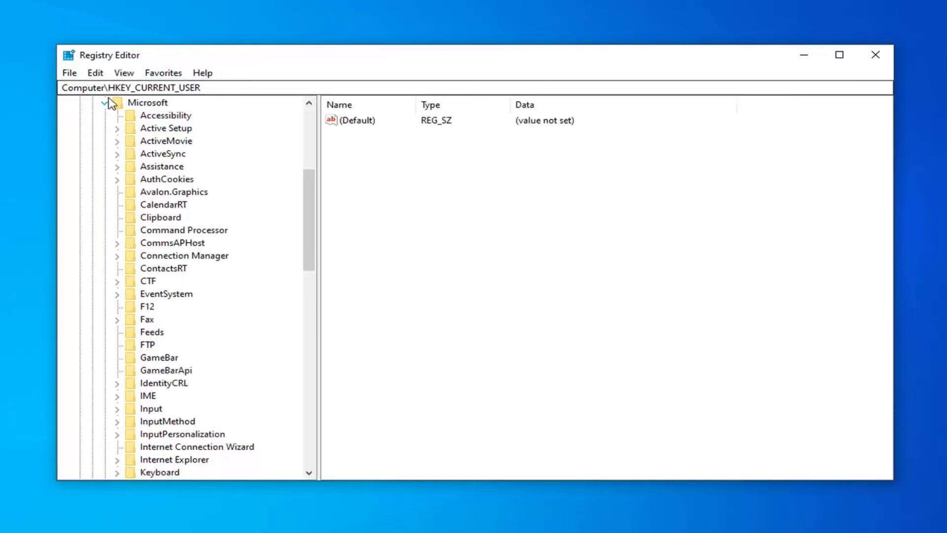
{"action": "left_click", "coordinate": [151, 105]}
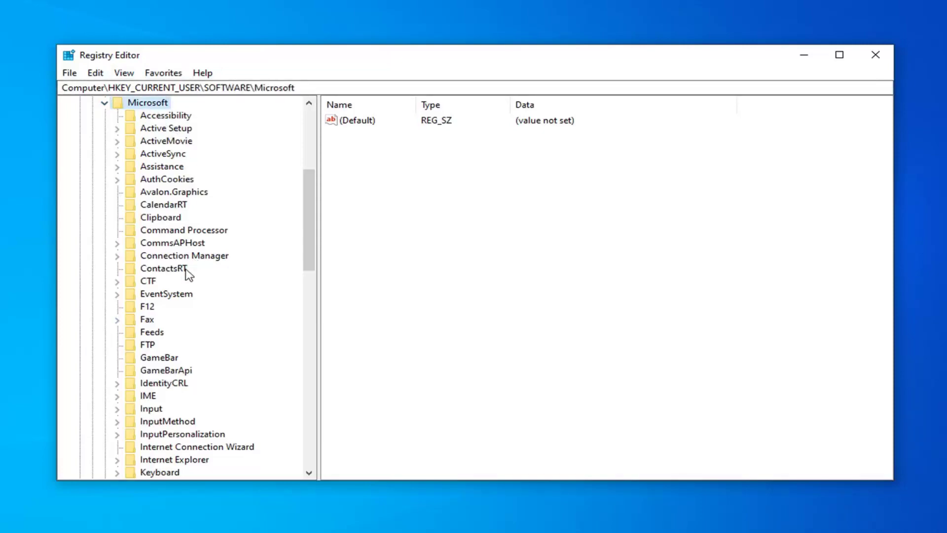
- Expand Windows NT and then CurrentVersion to list its subkeys, including Windows
{"action": "scroll", "coordinate": [169, 305], "scroll_direction": "down", "scroll_amount": 4}
{"action": "scroll", "coordinate": [169, 306], "scroll_direction": "down", "scroll_amount": 13}
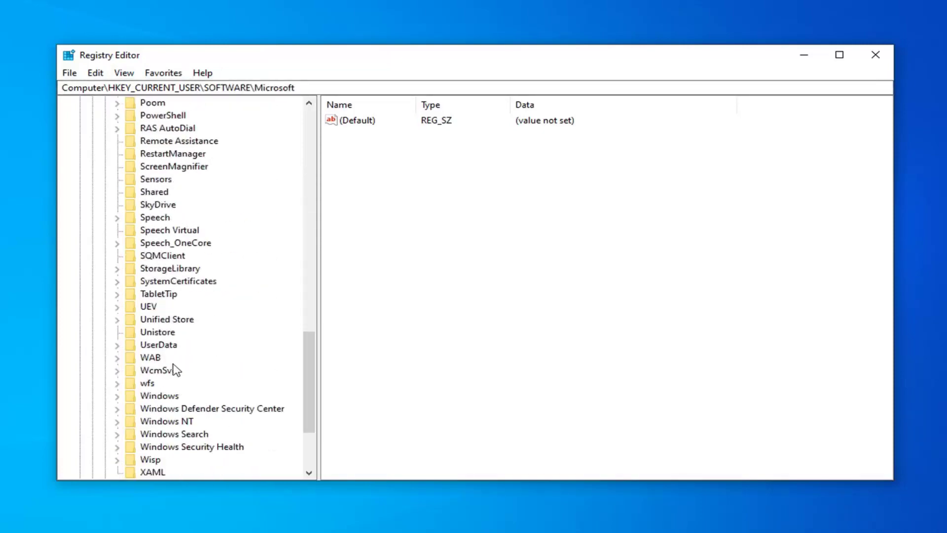
{"action": "left_click", "coordinate": [159, 386]}
{"action": "left_click", "coordinate": [119, 386]}
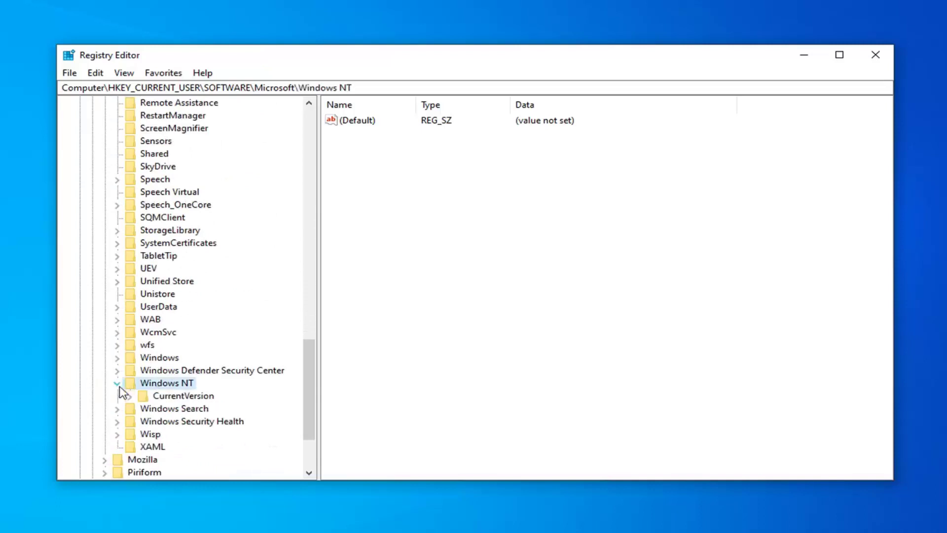
{"action": "left_click", "coordinate": [164, 399]}
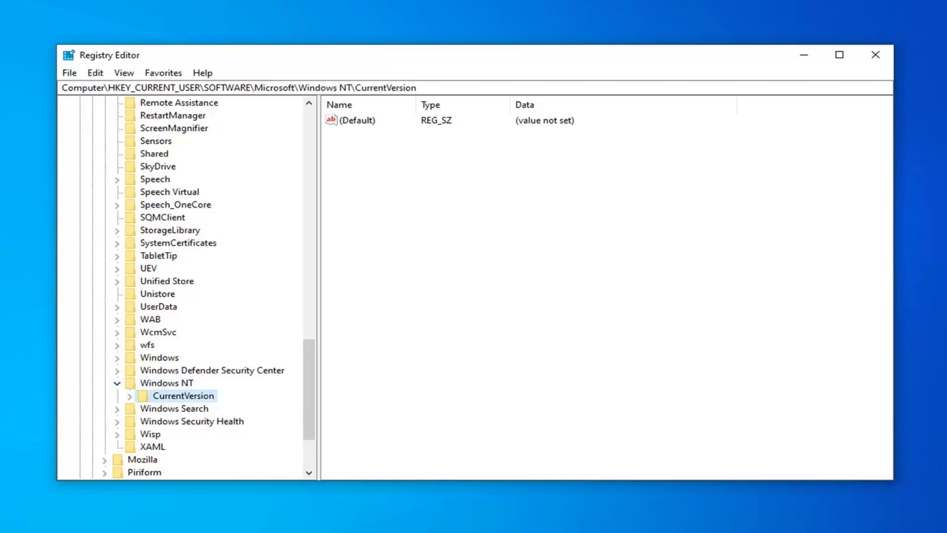
{"action": "left_click", "coordinate": [130, 397]}
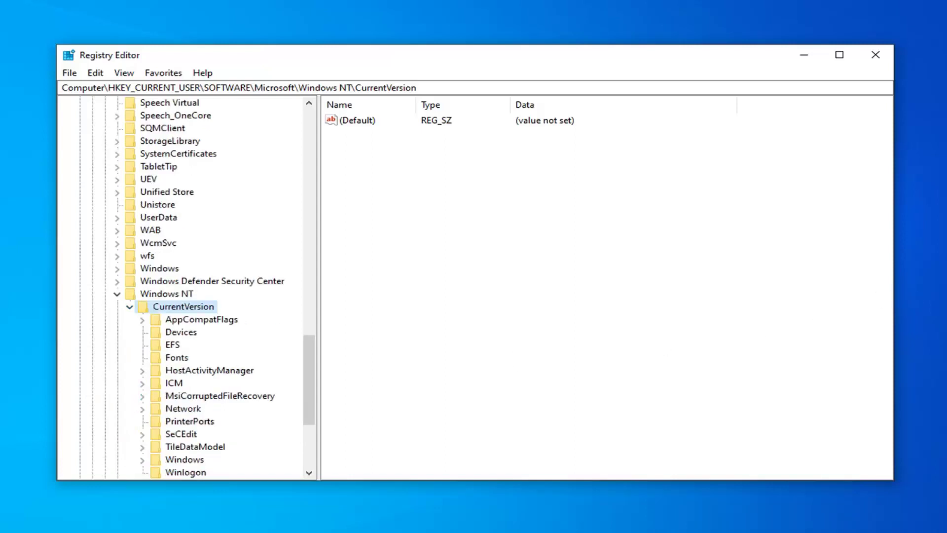
{"action": "scroll", "coordinate": [104, 404], "scroll_direction": "down", "scroll_amount": 1}
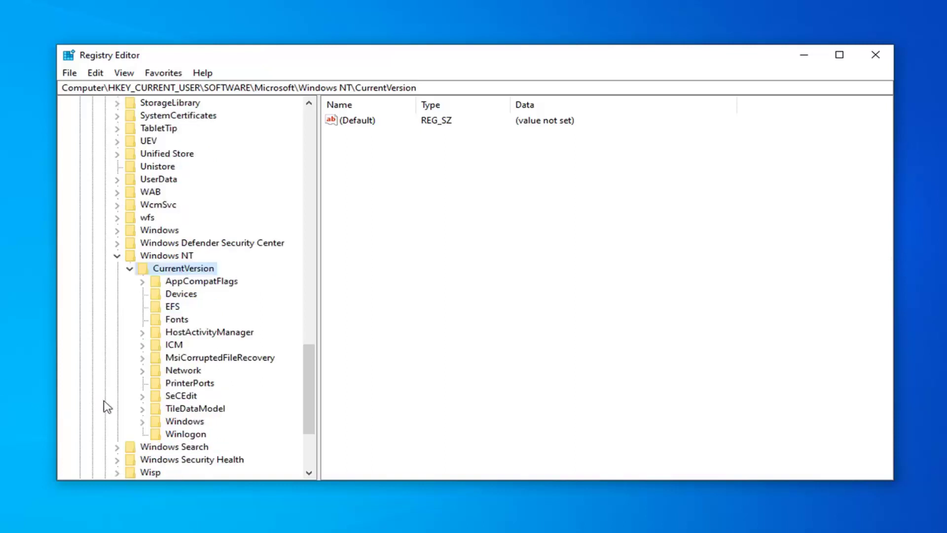
- Check the Windows key's permissions, confirm the user account has Full Control, and accept with OK
{"action": "right_click", "coordinate": [187, 423]}
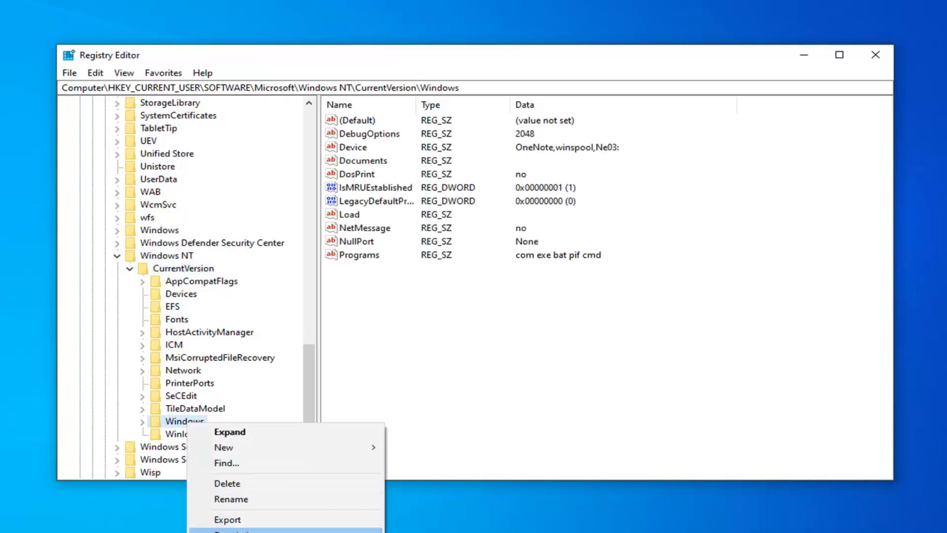
{"action": "left_click", "coordinate": [232, 530]}
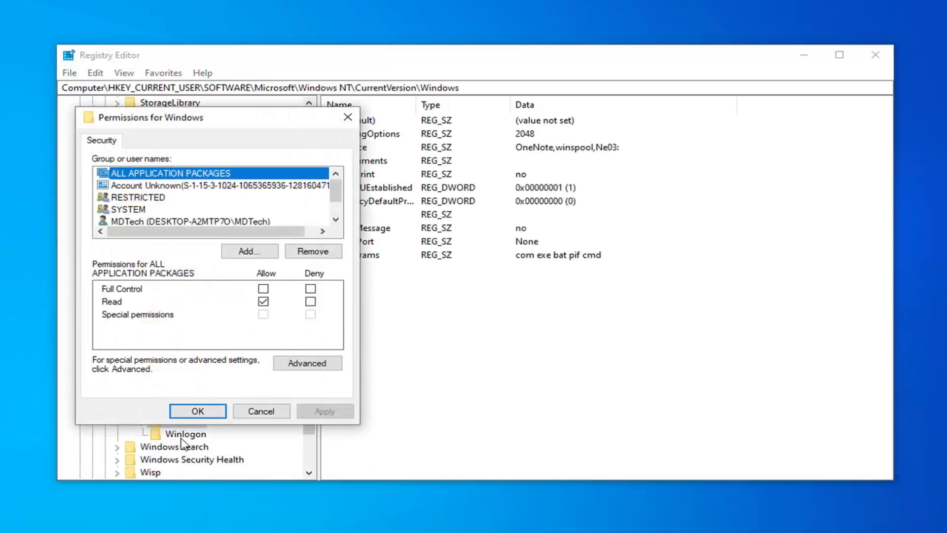
{"action": "left_click_drag", "start_coordinate": [221, 120], "coordinate": [545, 109]}
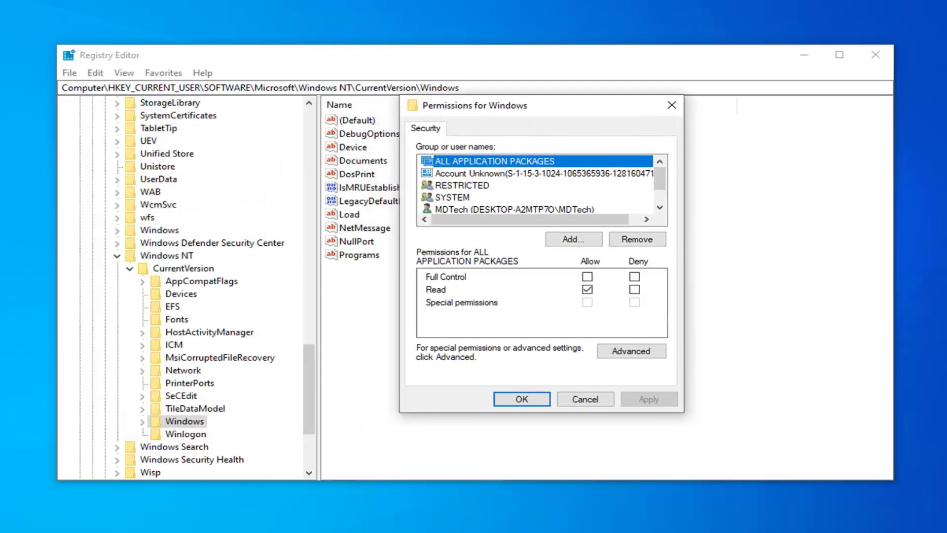
{"action": "left_click", "coordinate": [475, 199]}
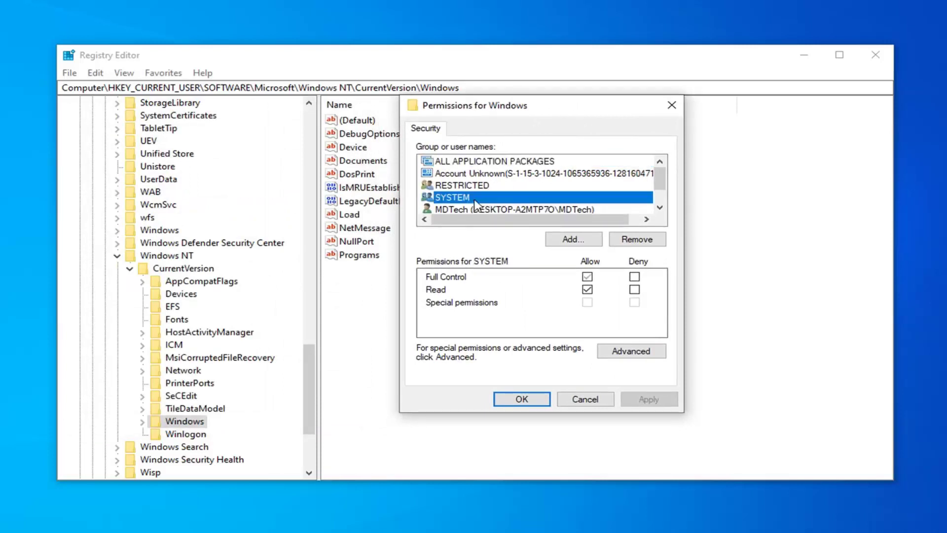
{"action": "scroll", "coordinate": [475, 202], "scroll_direction": "down", "scroll_amount": 1}
{"action": "left_click", "coordinate": [471, 187]}
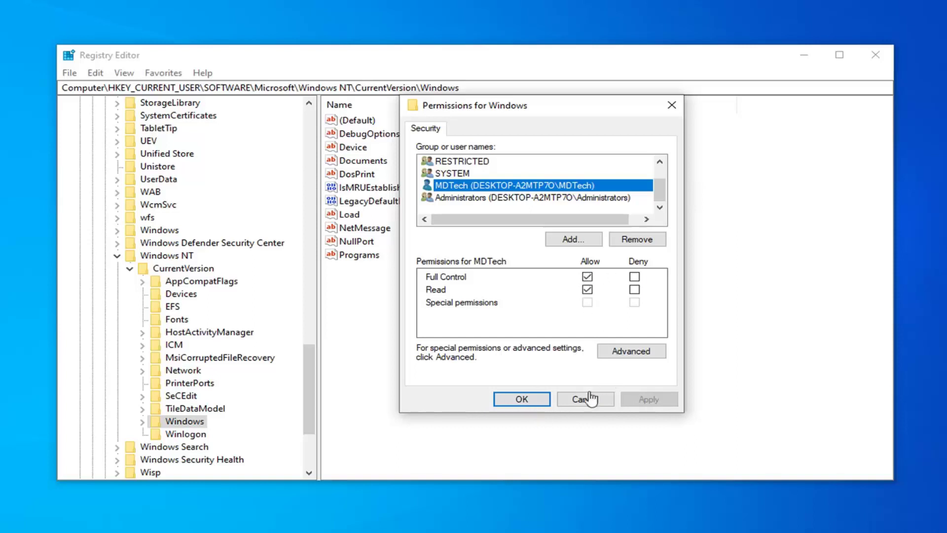
{"action": "left_click", "coordinate": [519, 401]}
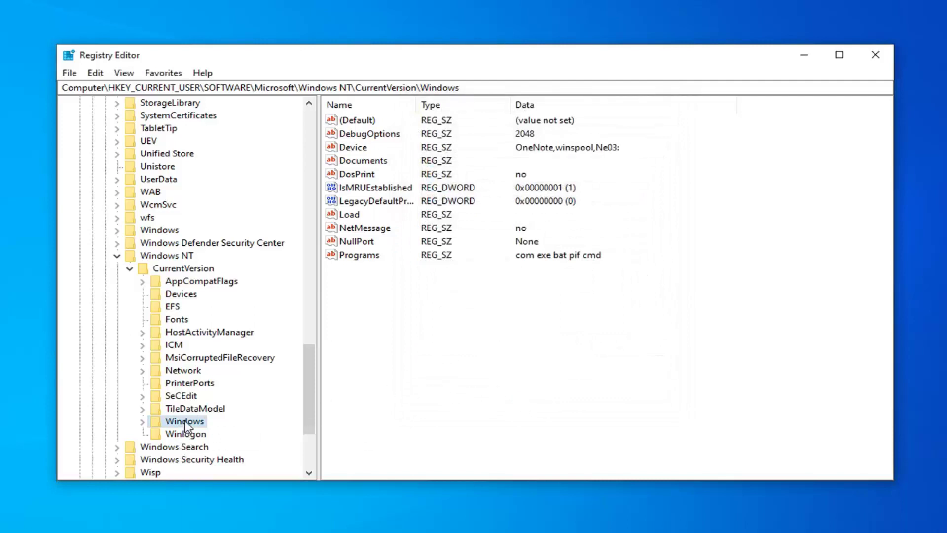
- Reopen the Windows key's permissions, cancel adding a user, close with OK, and minimize Registry Editor
{"action": "right_click", "coordinate": [185, 425]}
{"action": "left_click", "coordinate": [224, 528]}
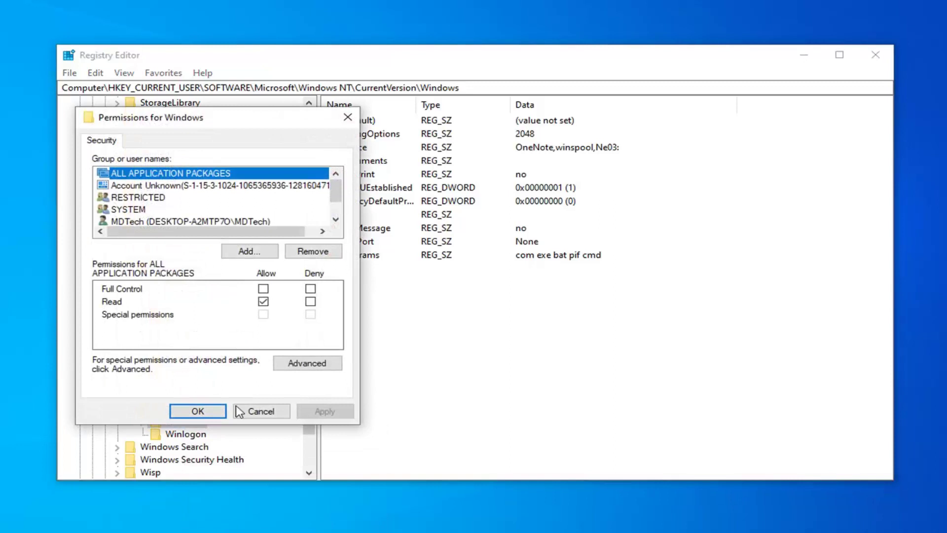
{"action": "left_click", "coordinate": [250, 254]}
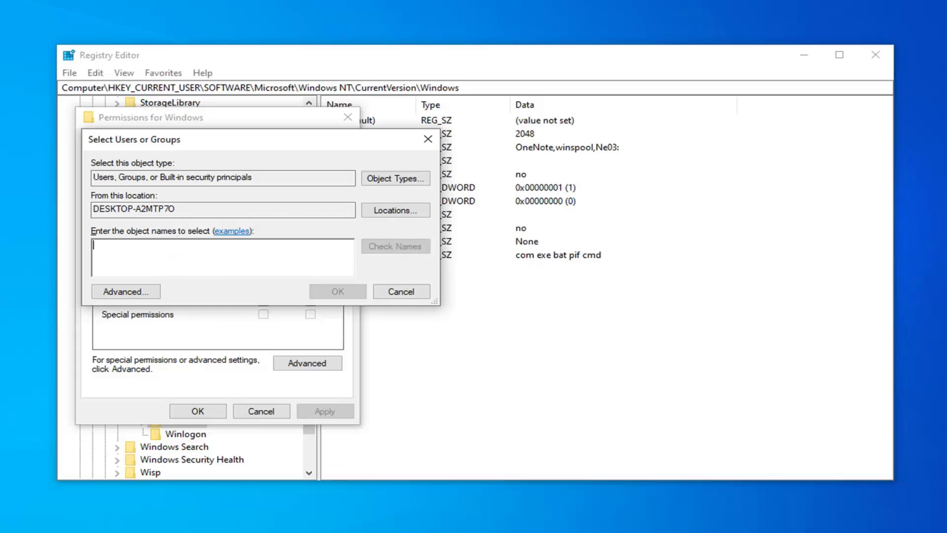
{"action": "left_click", "coordinate": [406, 295]}
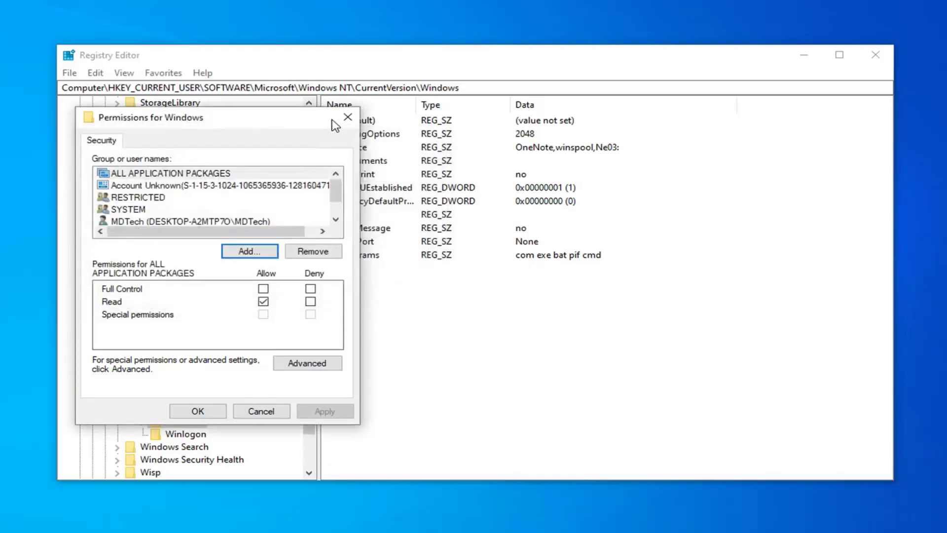
{"action": "left_click", "coordinate": [201, 412]}
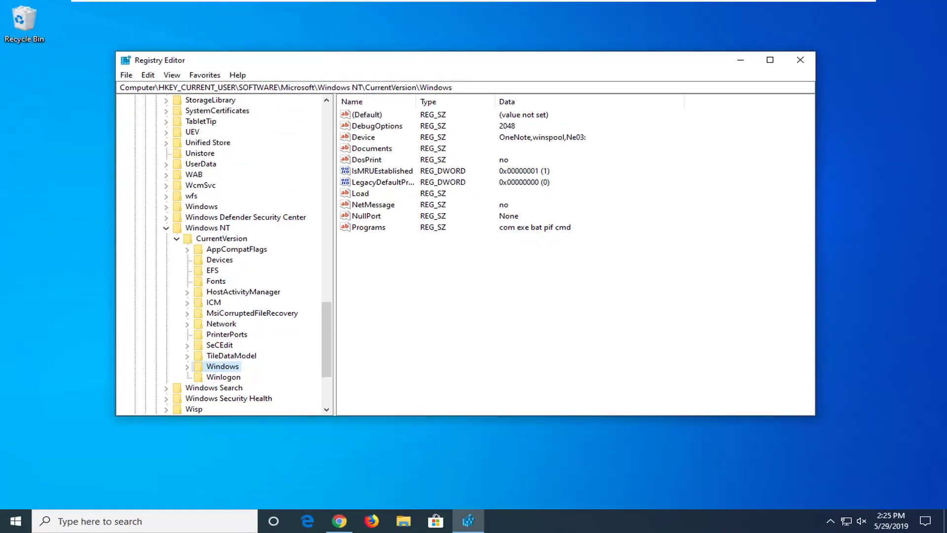
{"action": "left_click", "coordinate": [740, 60]}
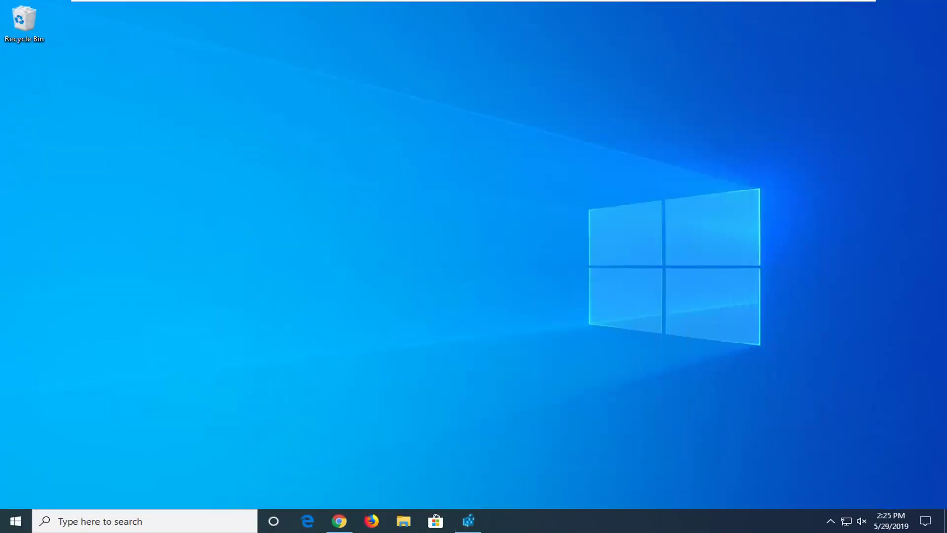